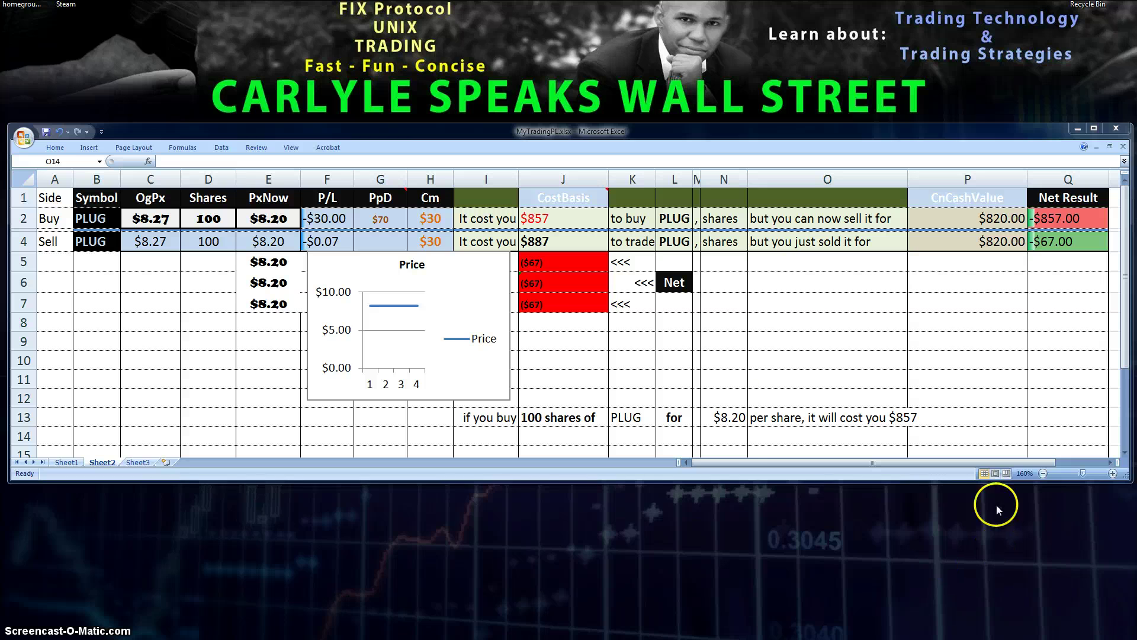
- Set the Buy row's share count in D2 to 200 and confirm row 13 shows a $1684 cost
left_click(499, 416)
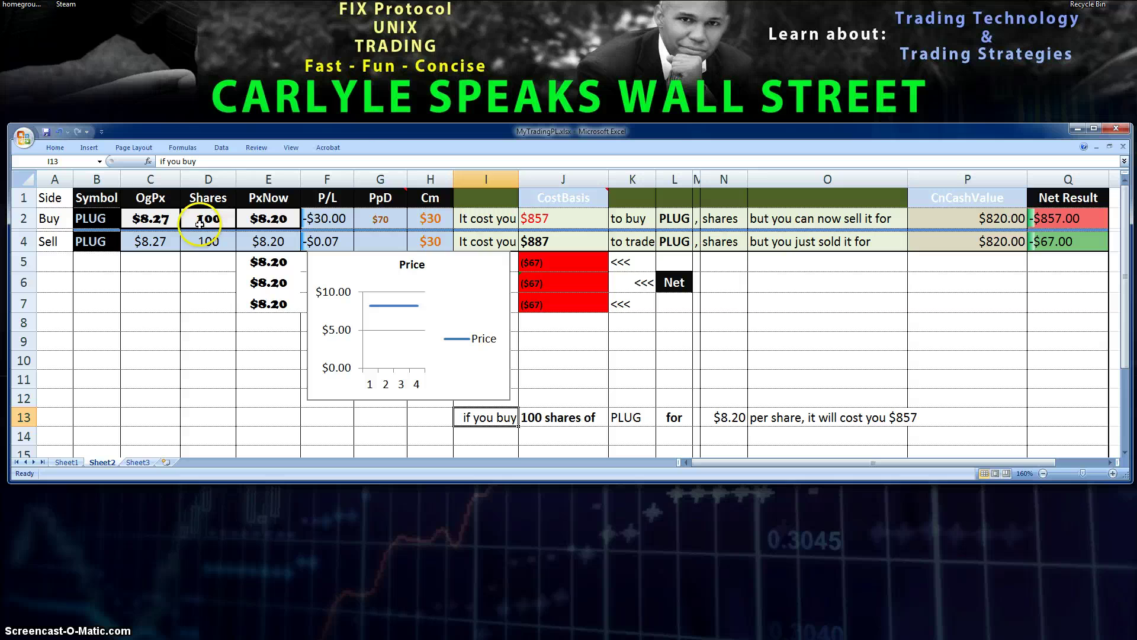
left_click(205, 221)
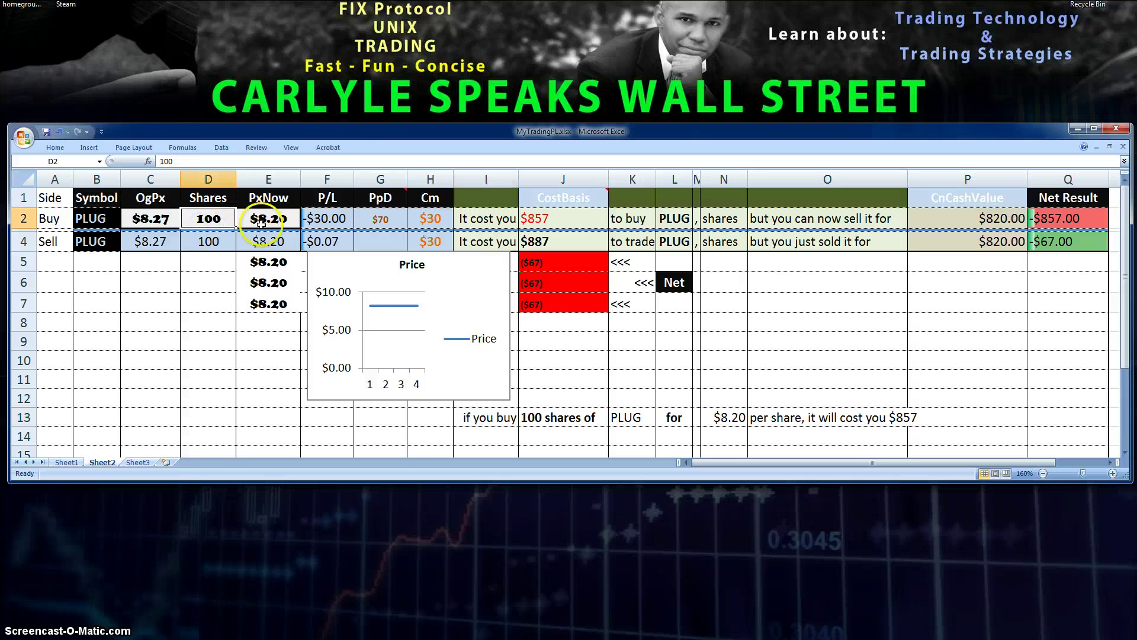
type("200")
key("Return")
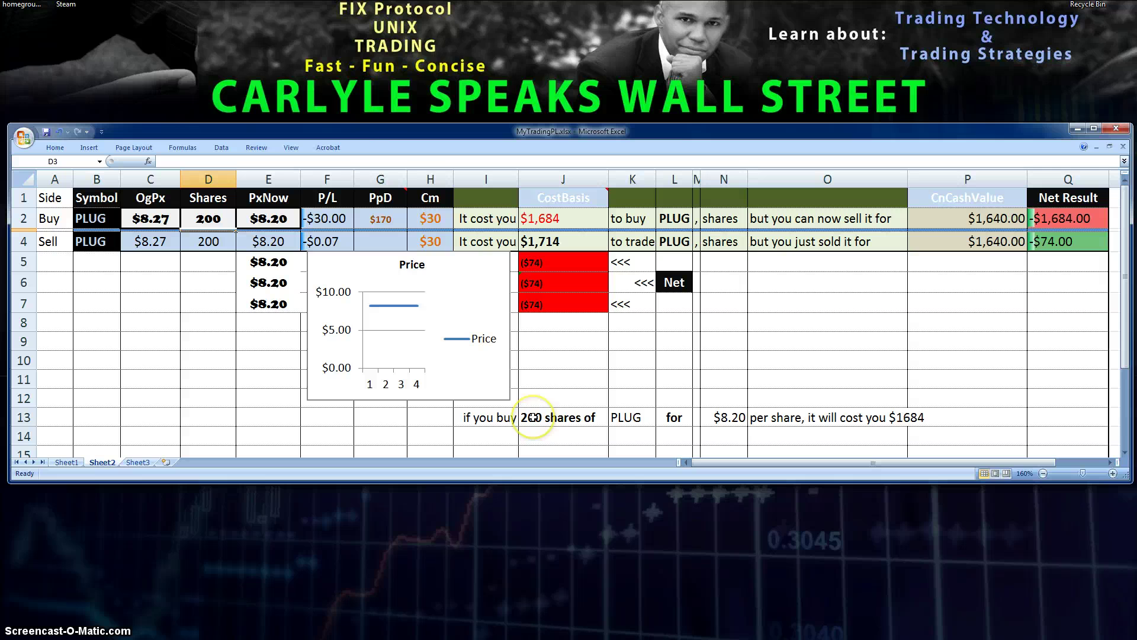
left_click(480, 420)
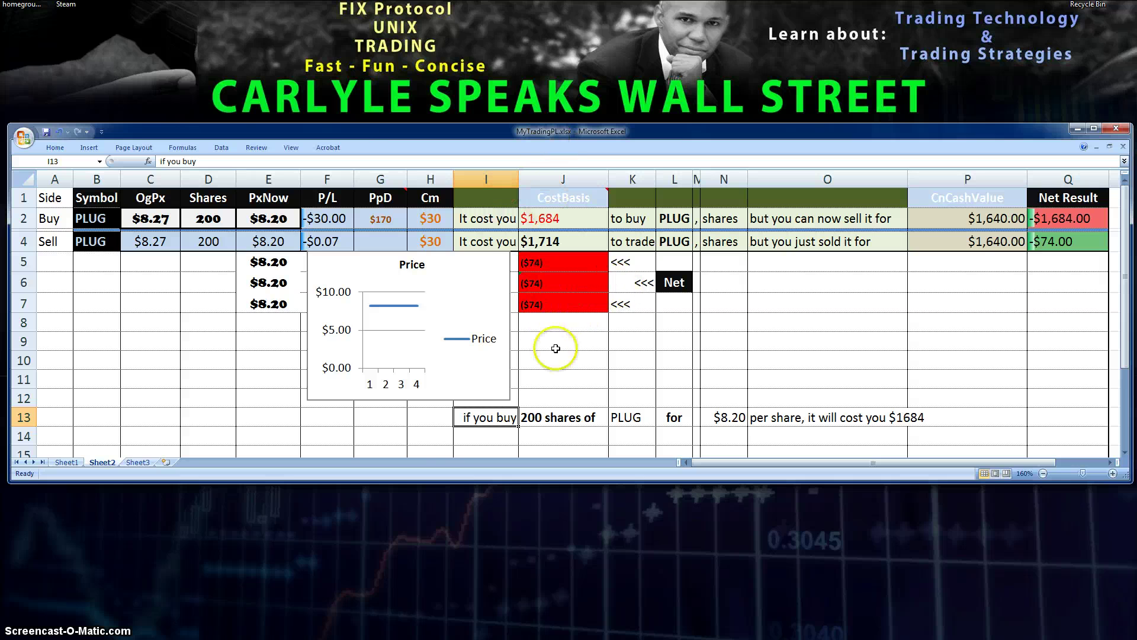
left_click(532, 417)
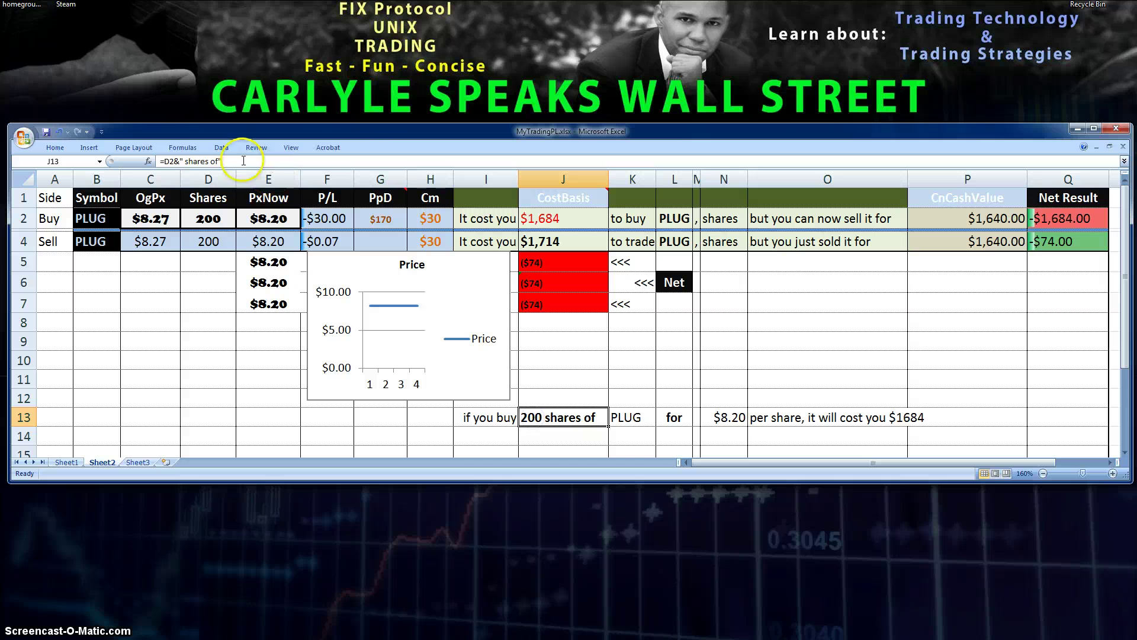
left_click(165, 161)
left_click_drag(165, 161, 177, 162)
left_click(180, 161)
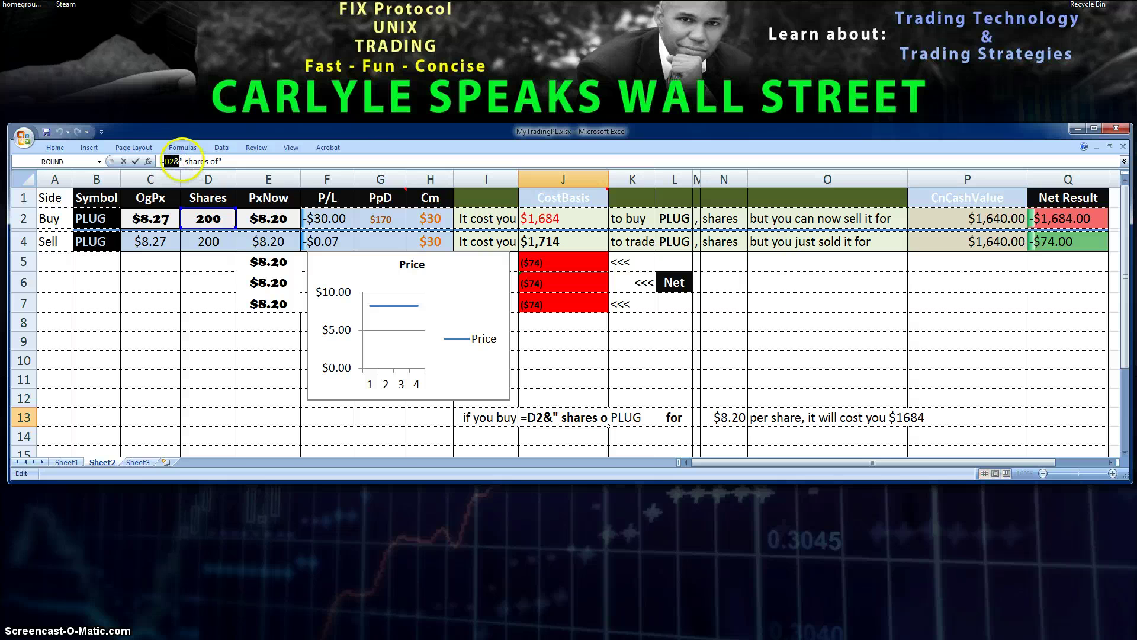
left_click_drag(180, 161, 220, 161)
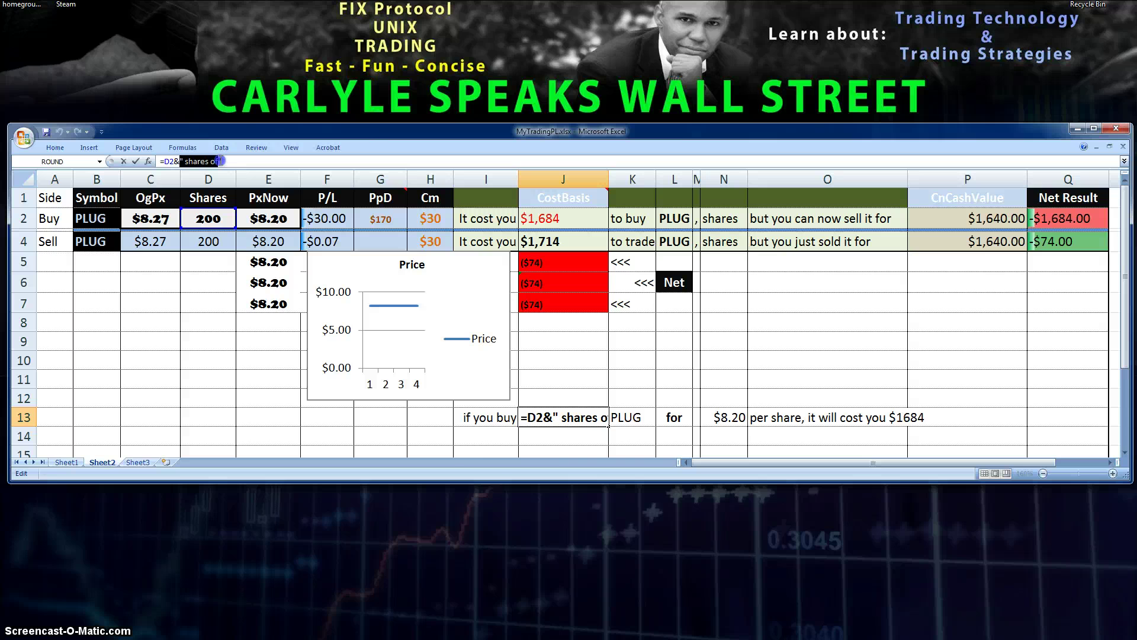
left_click(484, 440)
key("Escape")
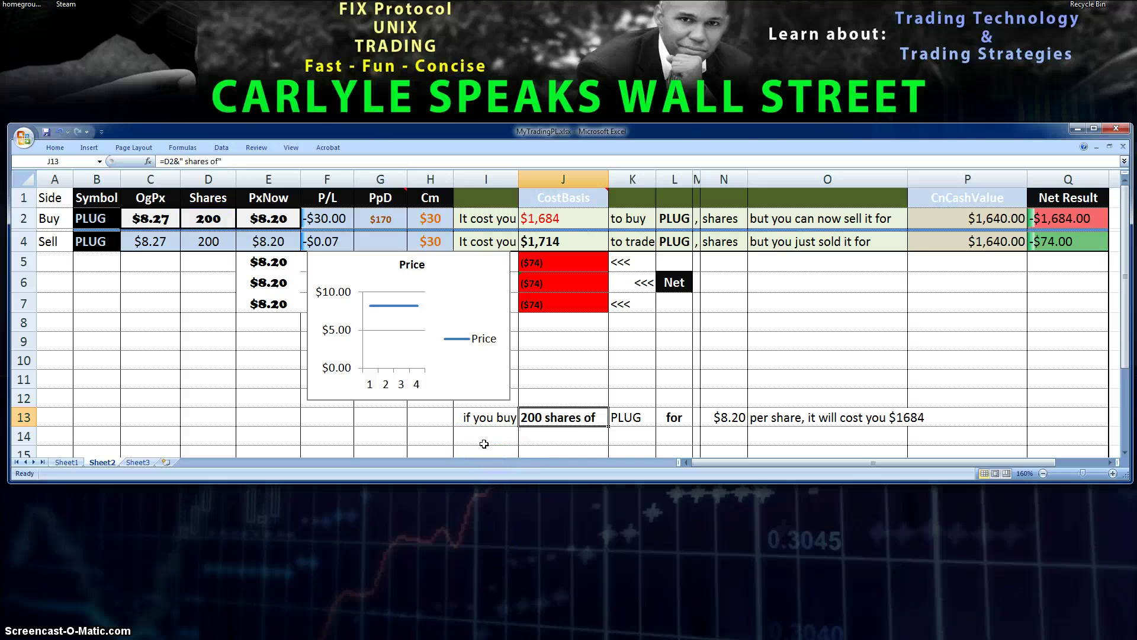
left_click(484, 443)
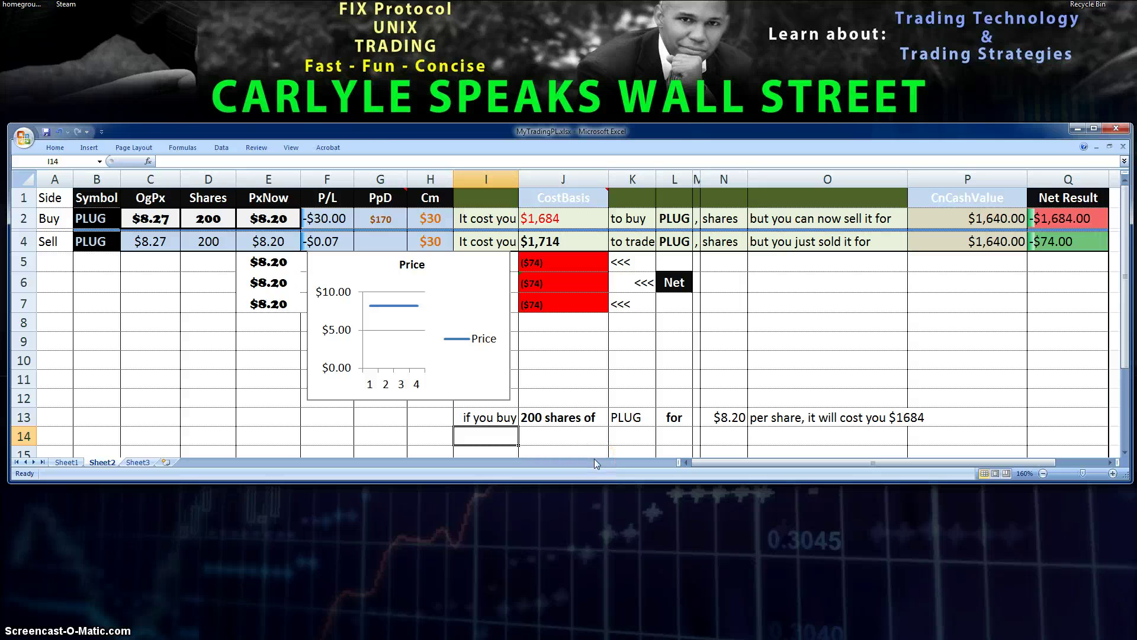
- Enter 'I want a number updated in my sentence,' in I14, leaving J14 empty
type("I want")
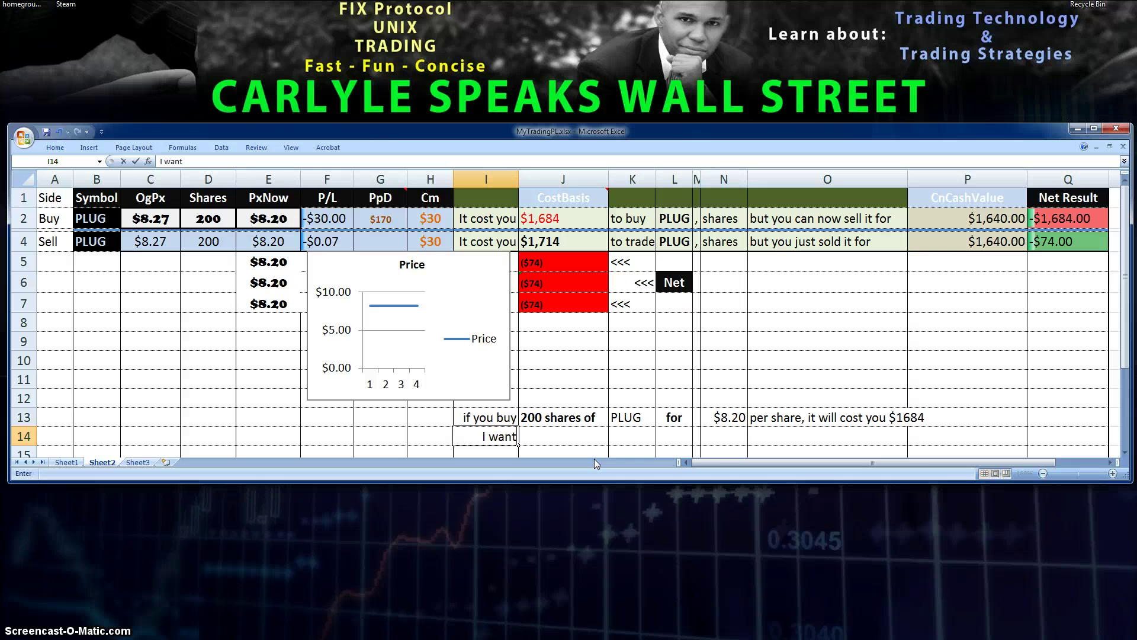
type(" a number")
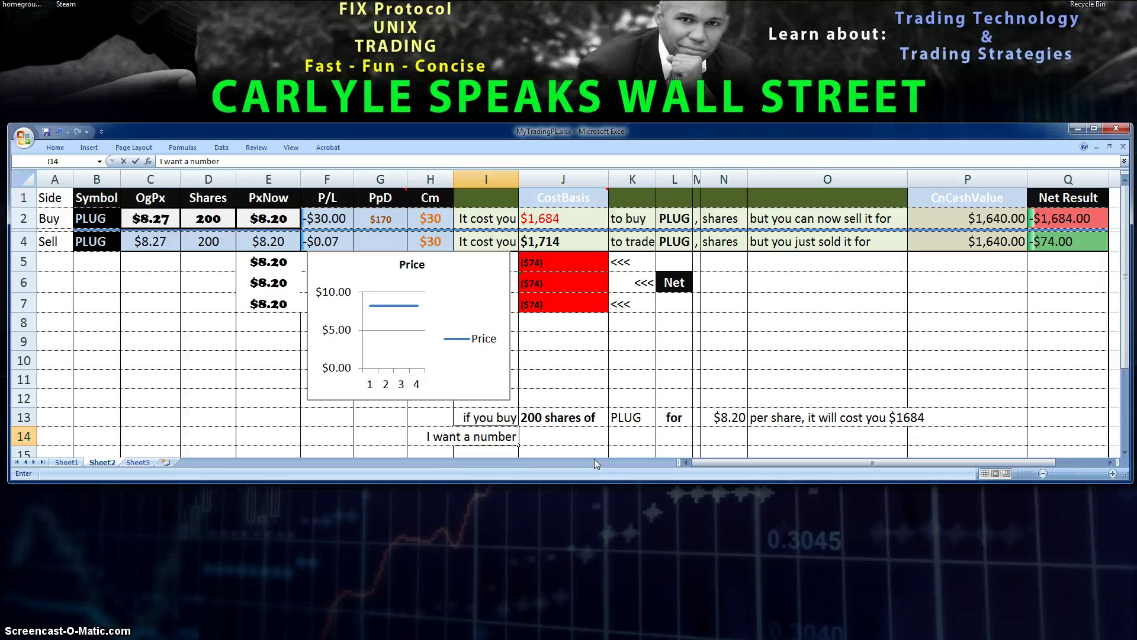
type(" upda")
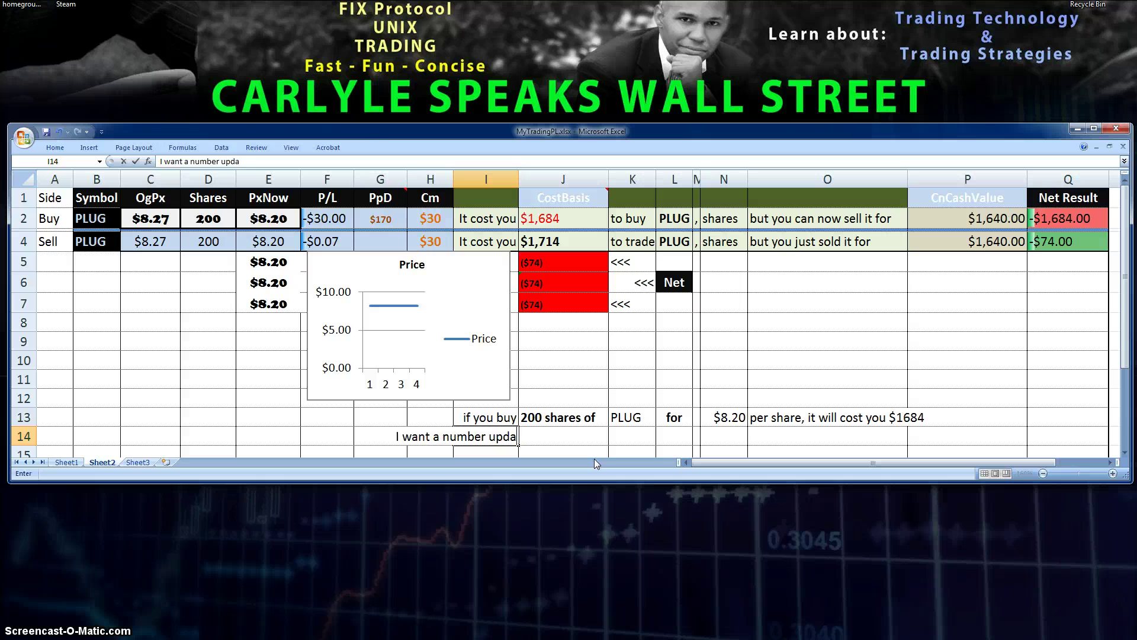
type("ted in my")
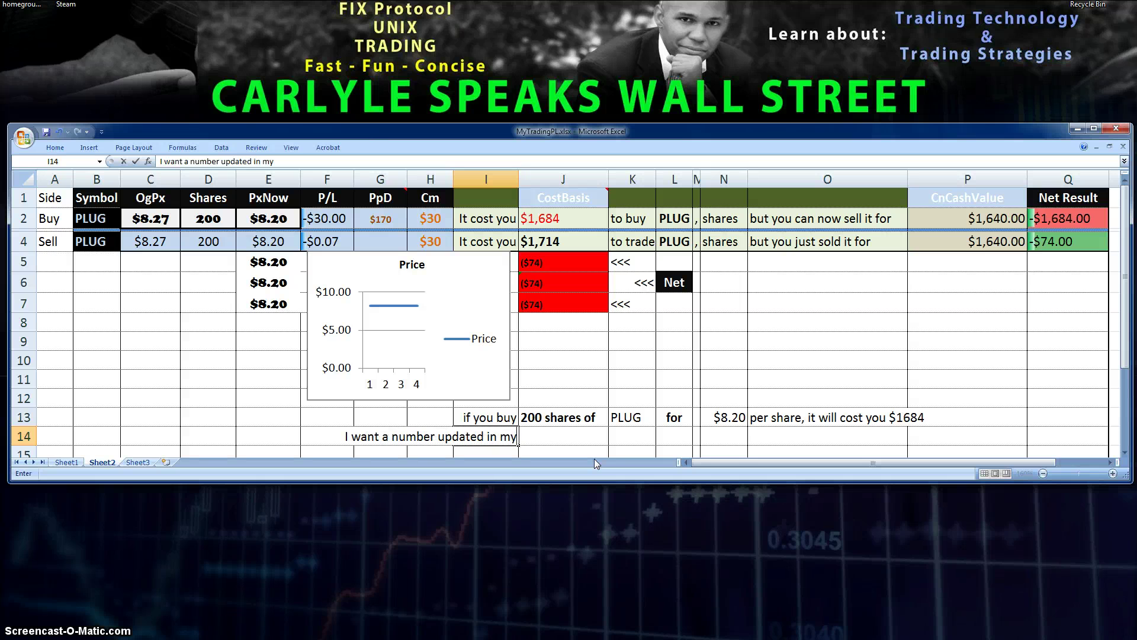
type(" centense")
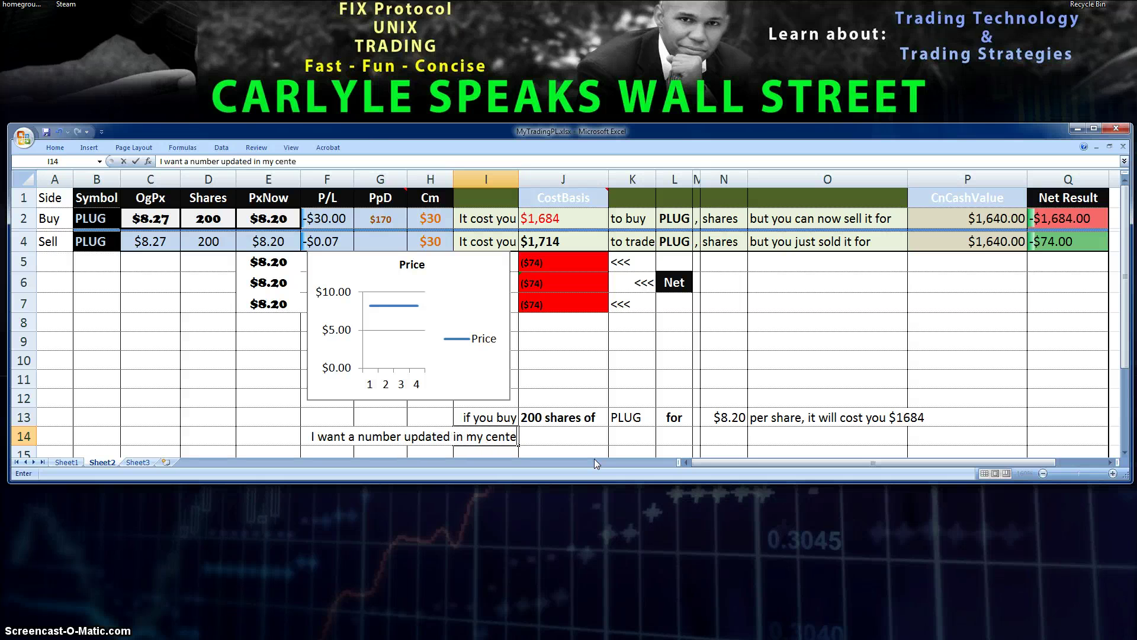
key("BackSpace")
key("BackSpace")
key("BackSpace")
key("BackSpace")
key("BackSpace")
key("BackSpace")
key("BackSpace")
key("BackSpace")
key("BackSpace")
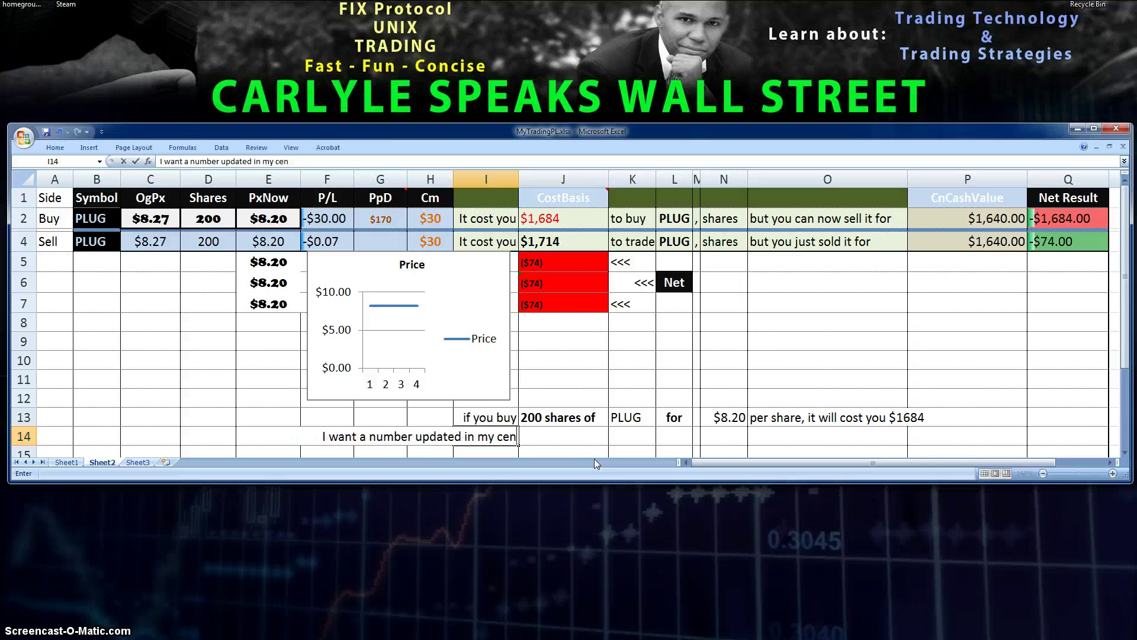
type("sentence")
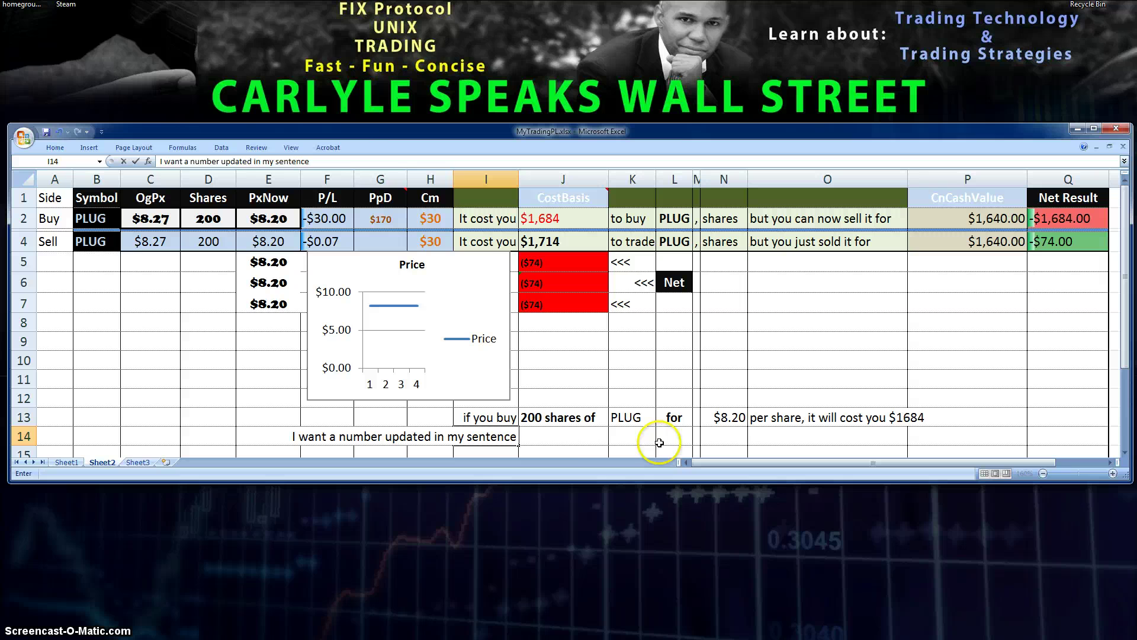
type(",")
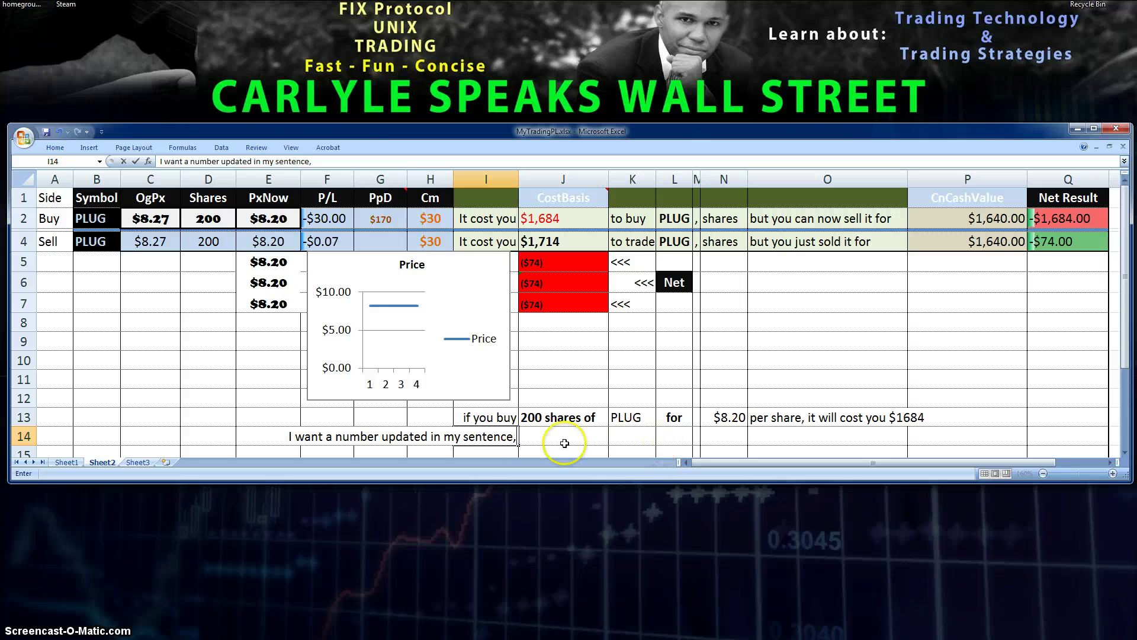
left_click(552, 434)
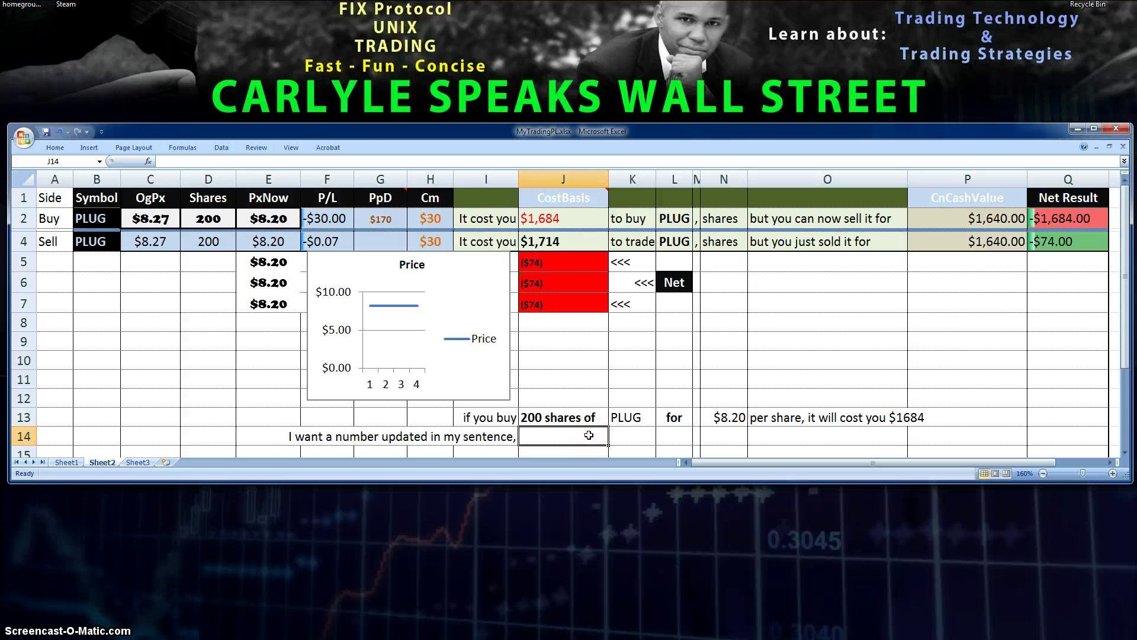
type("like")
key("BackSpace")
key("BackSpace")
key("BackSpace")
key("BackSpace")
- Append ' like' to the I14 sentence so it ends 'in my sentence, like'
left_click(471, 437)
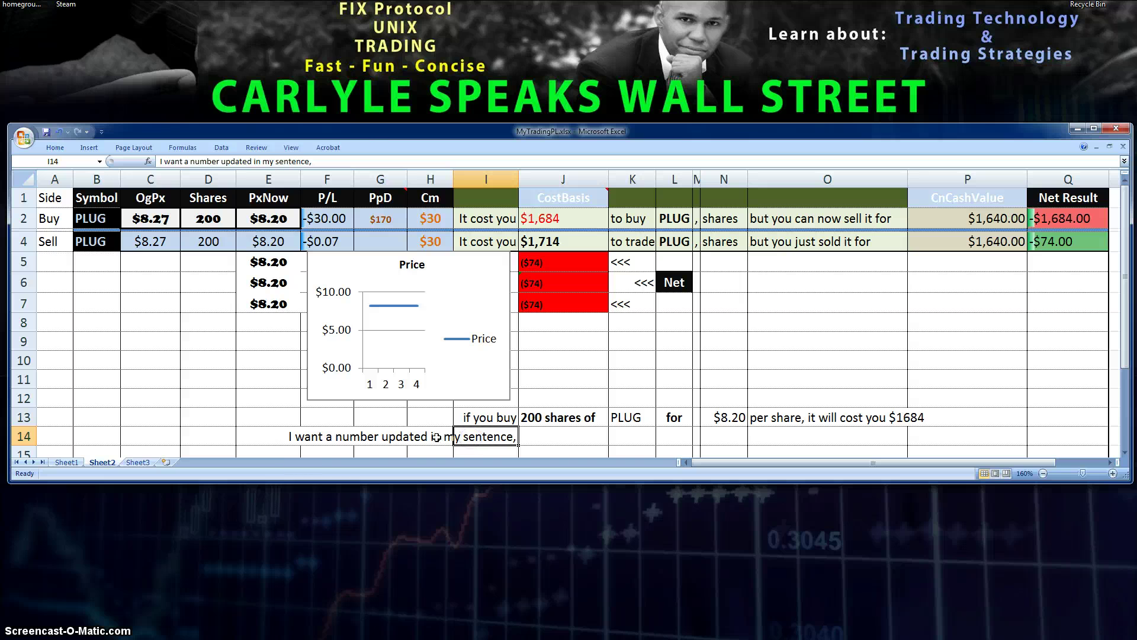
left_click(325, 160)
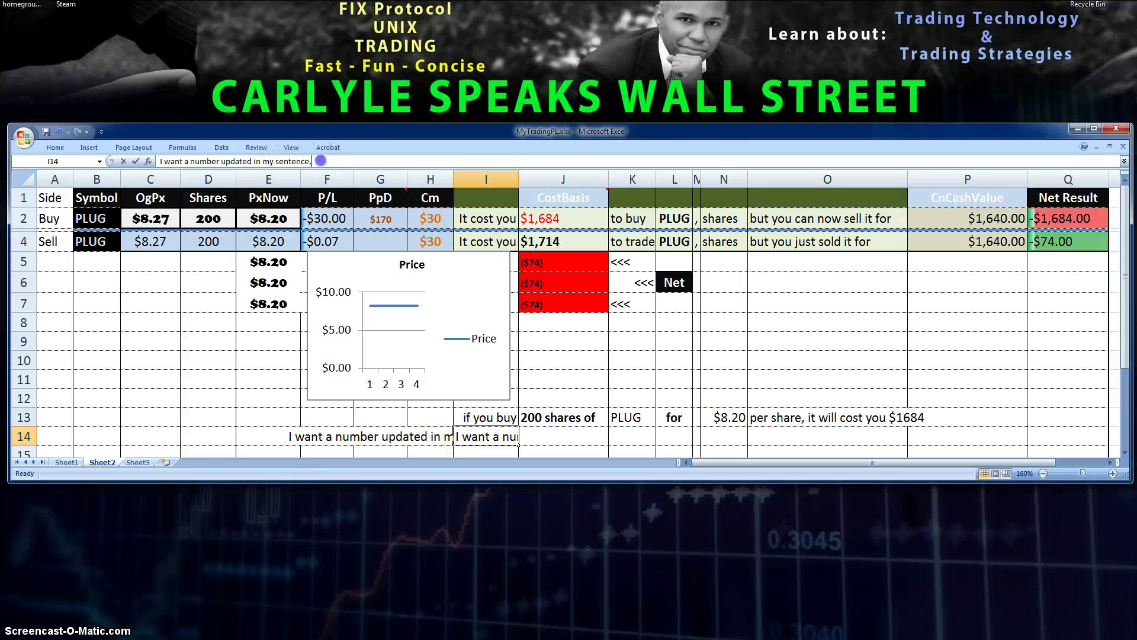
type("like")
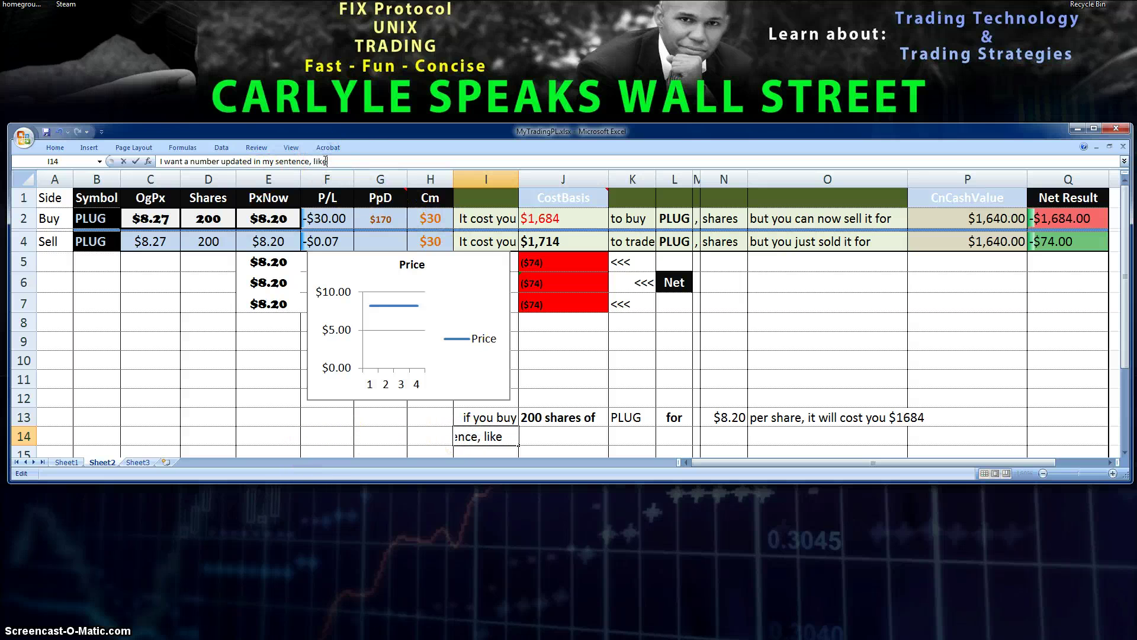
left_click(582, 435)
- Cancel the stray = entry in J14, check J13's formula, and reselect the empty J14
type("=")
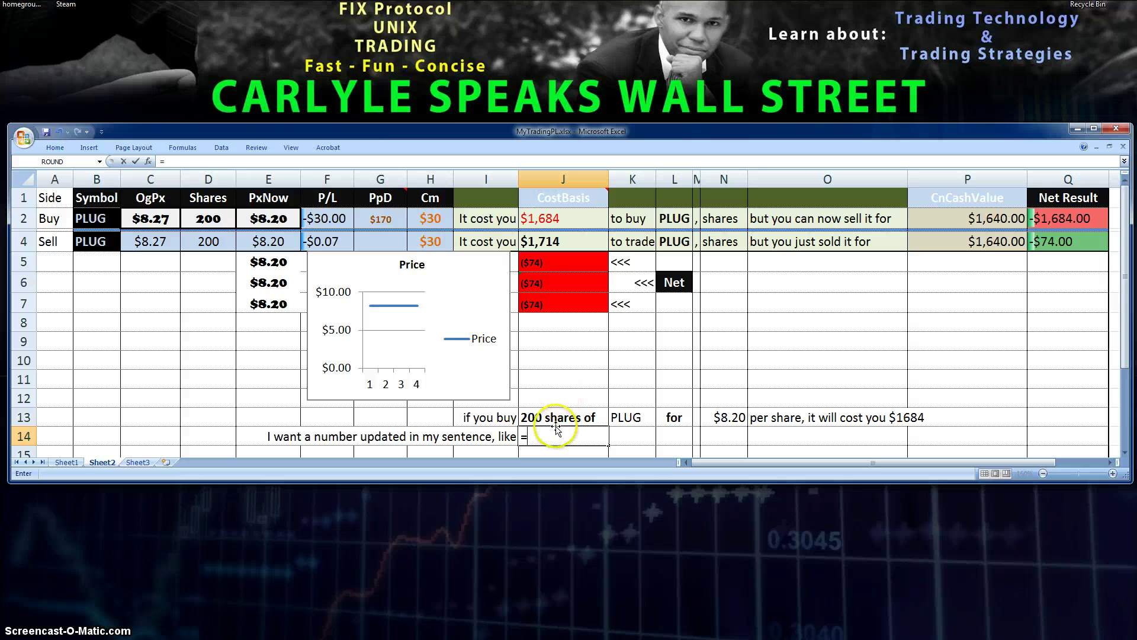
key("Escape")
left_click(556, 417)
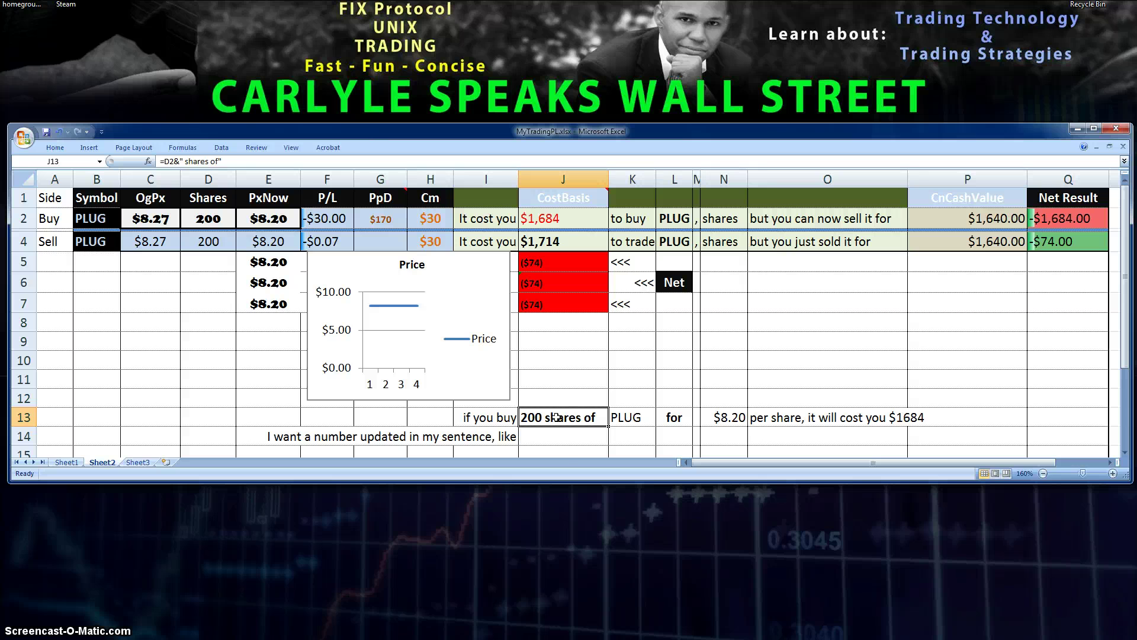
left_click(557, 435)
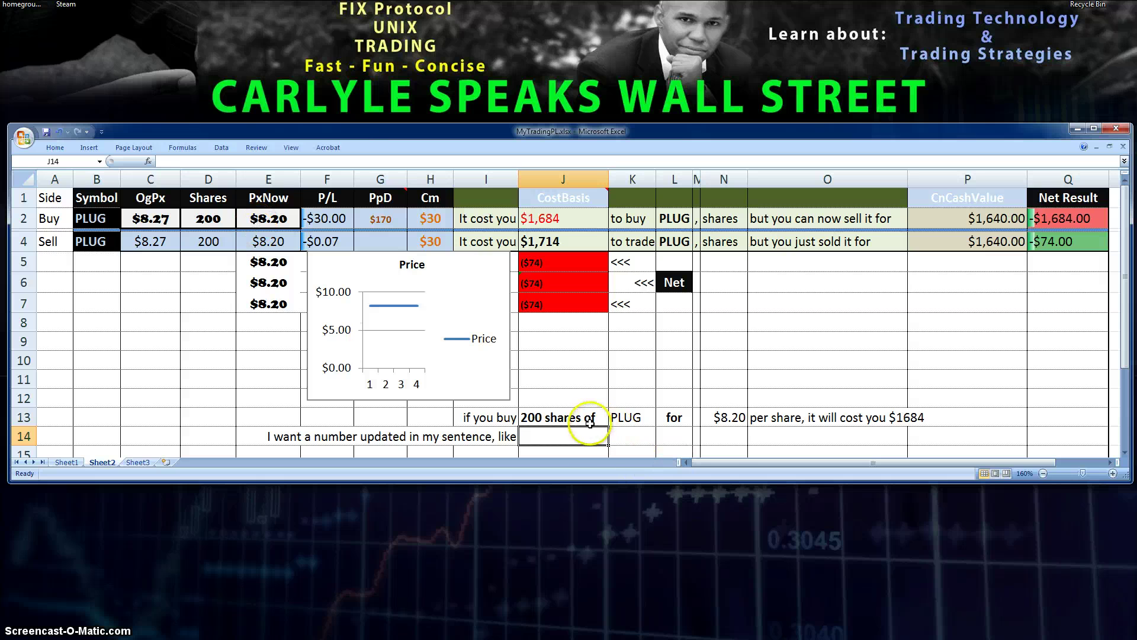
- Enter the formula =E2&" this number" in J14 so it displays '8.2 this number'
type("=")
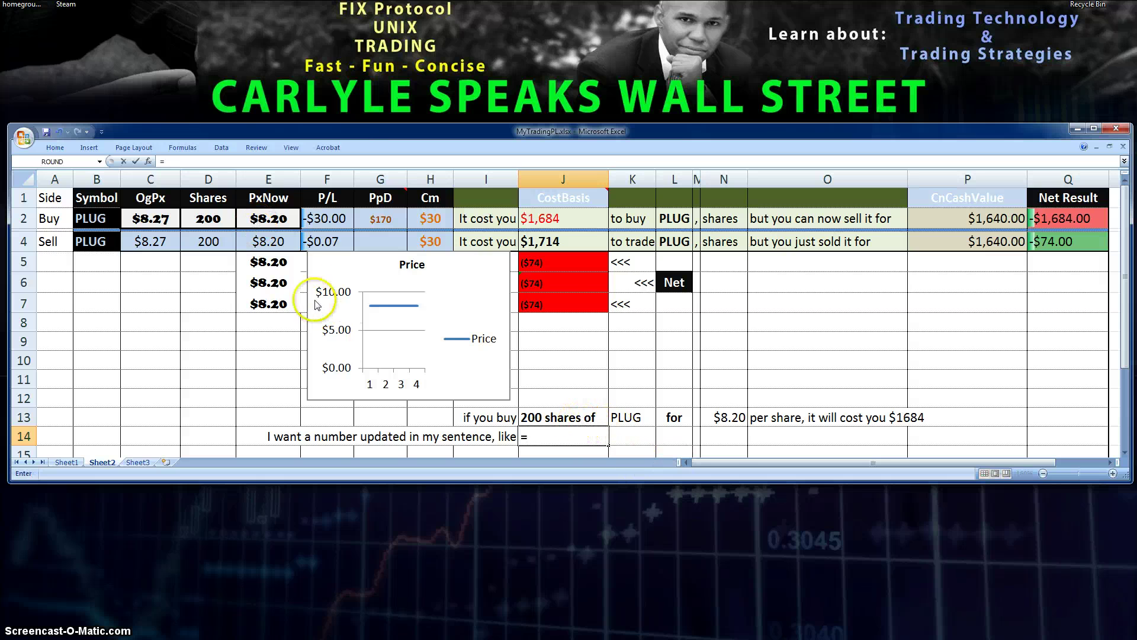
left_click(272, 219)
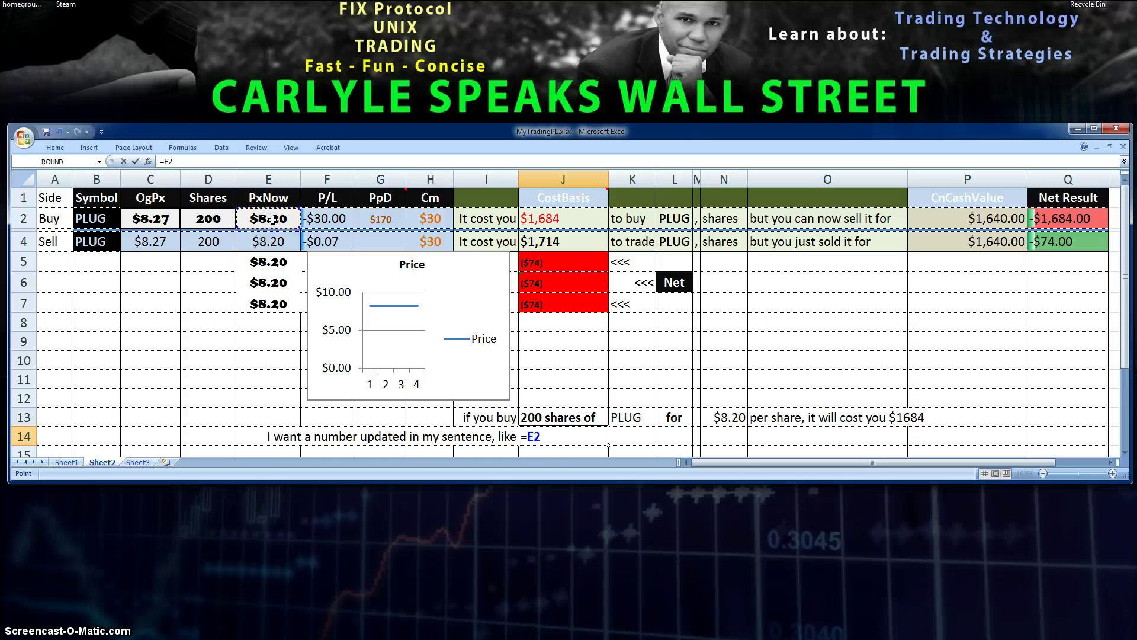
left_click(542, 436)
type("&\"")
type("this numb")
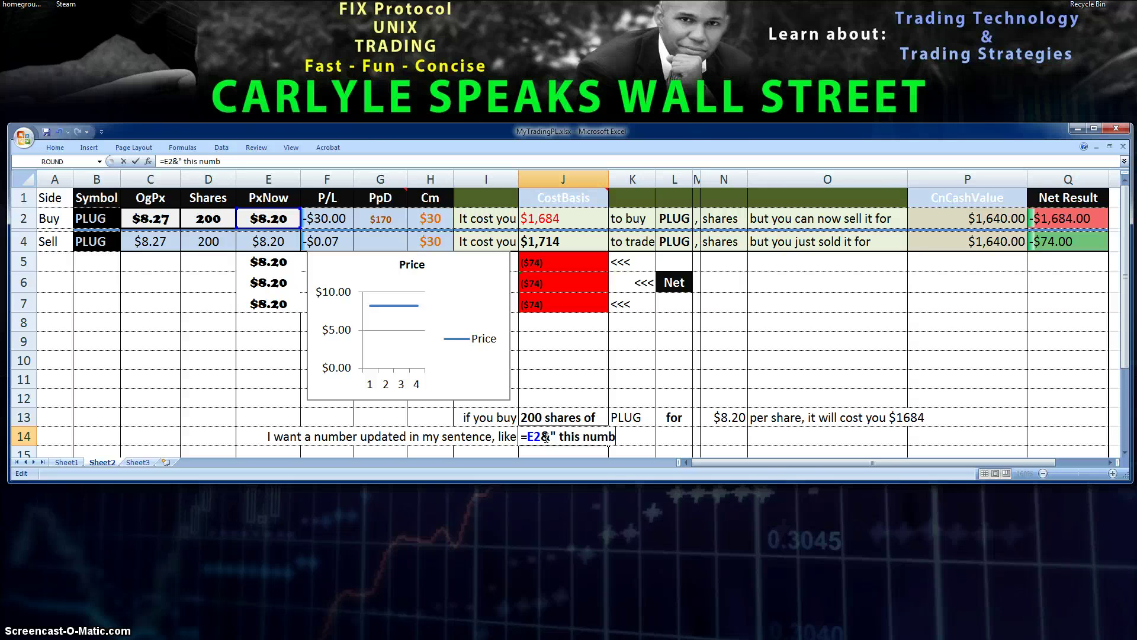
type("er\"")
key("Return")
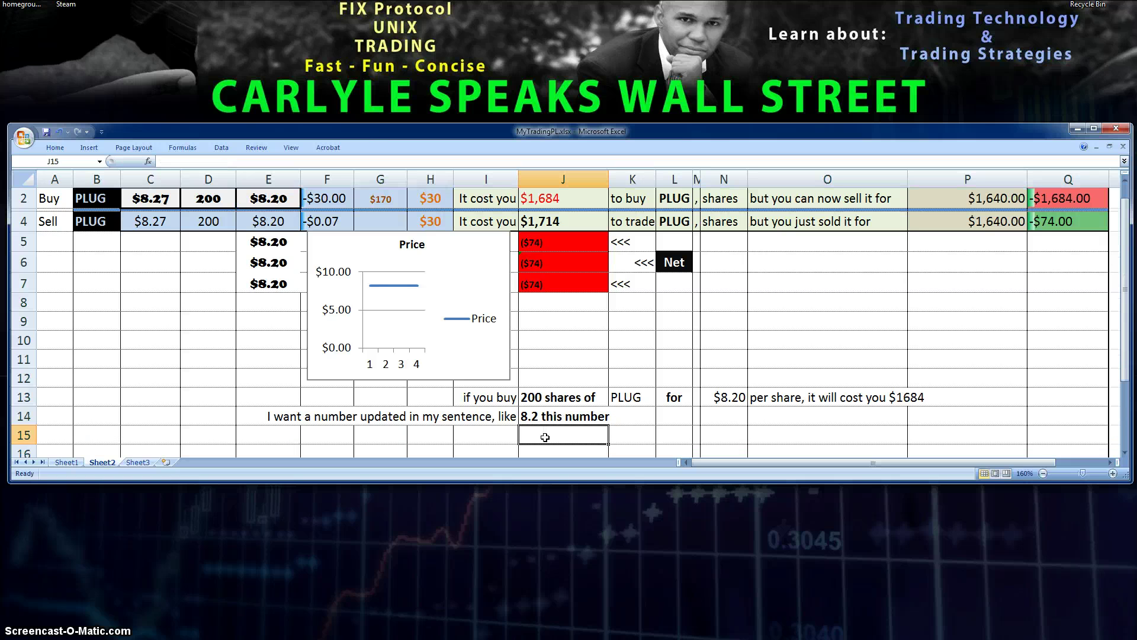
- Change the E2 price to 9 so J14 reads '9 this number' and the net becomes $86.00
left_click(544, 418)
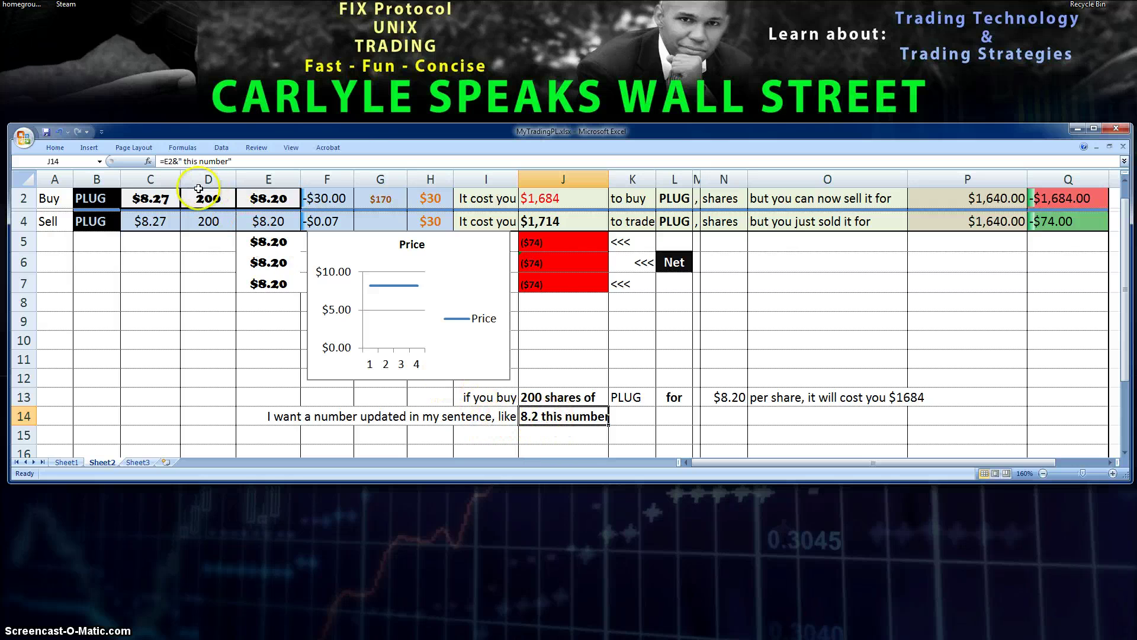
left_click(282, 200)
type("9")
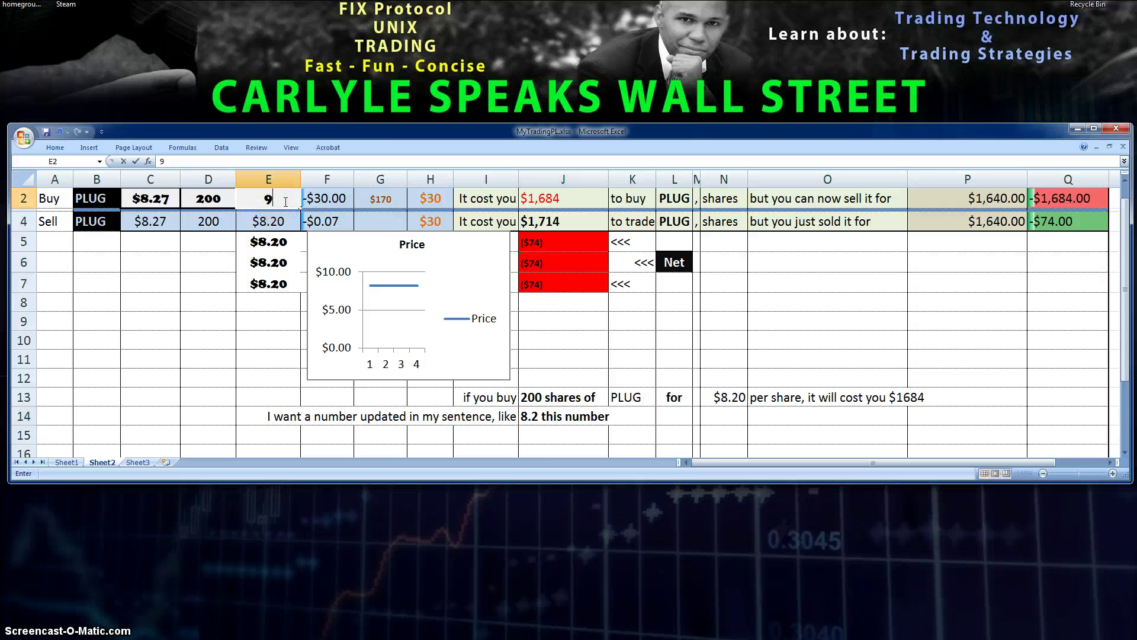
key("Return")
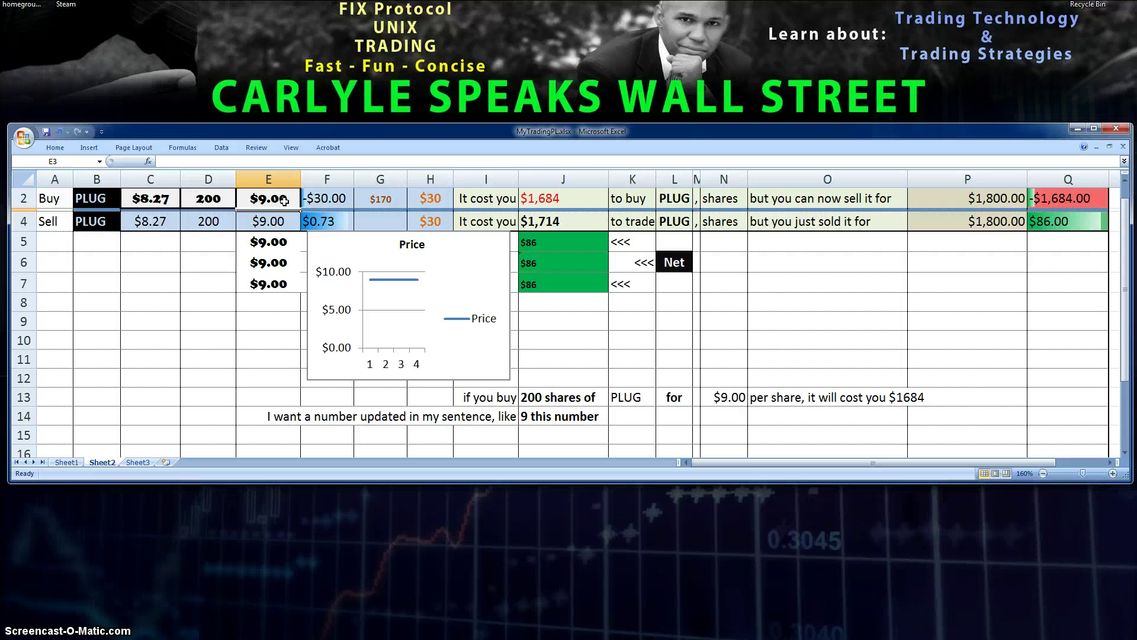
left_click(284, 202)
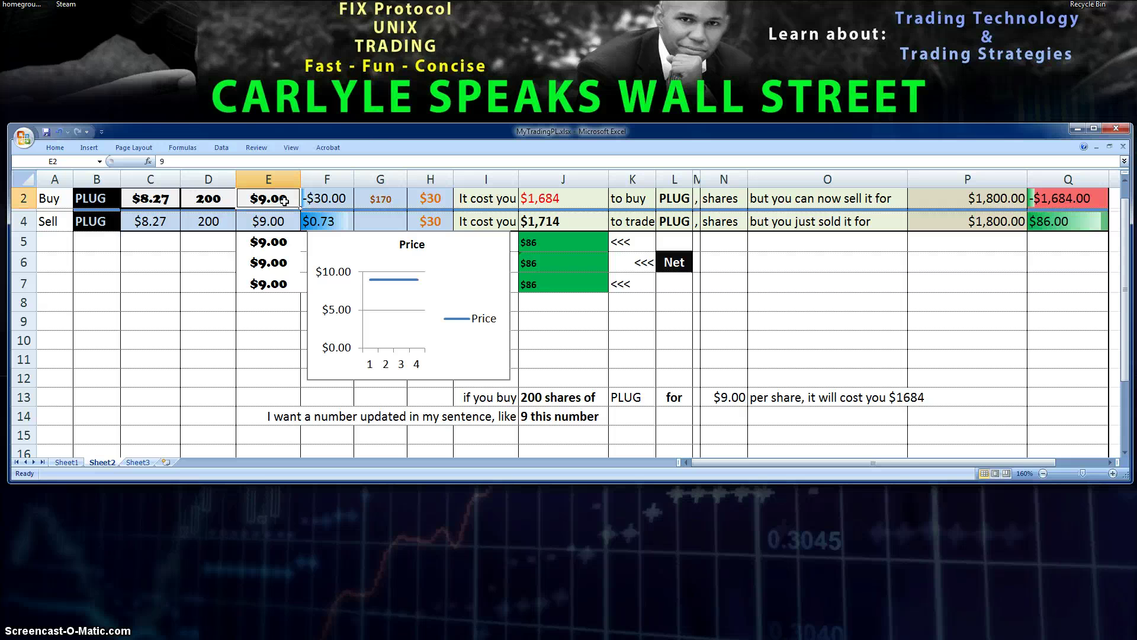
left_click(580, 415)
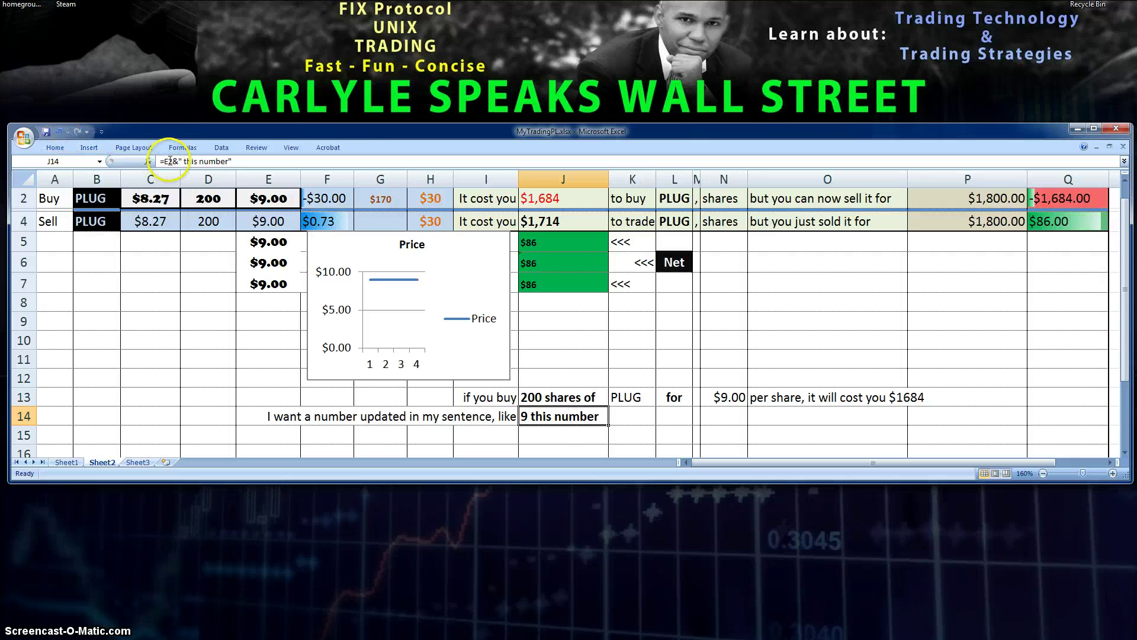
left_click_drag(165, 161, 175, 162)
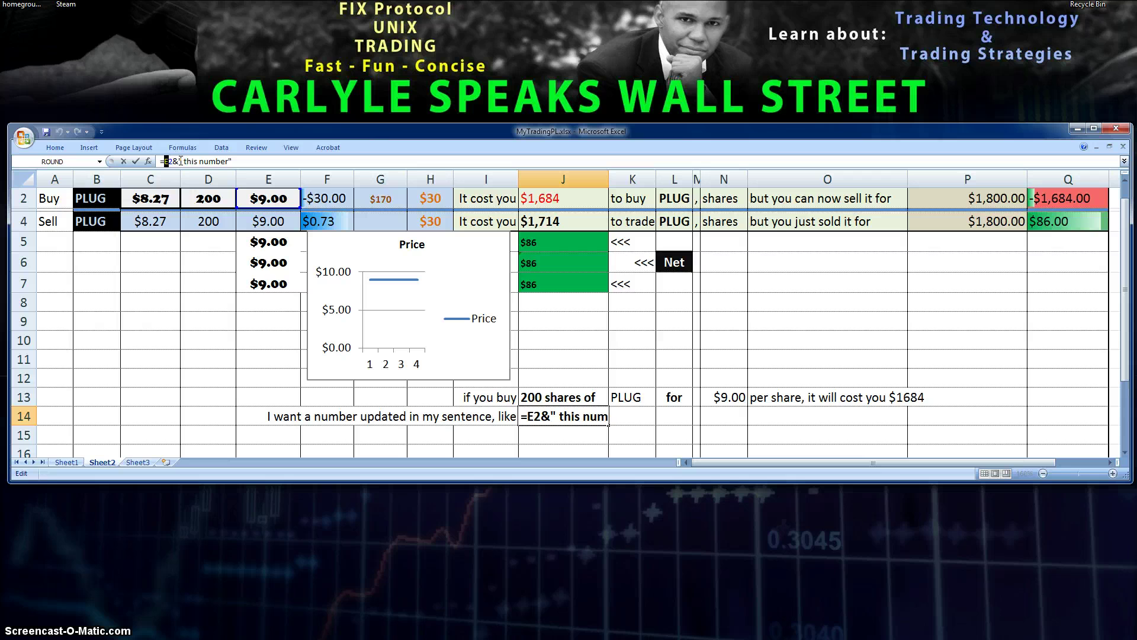
left_click_drag(178, 161, 234, 160)
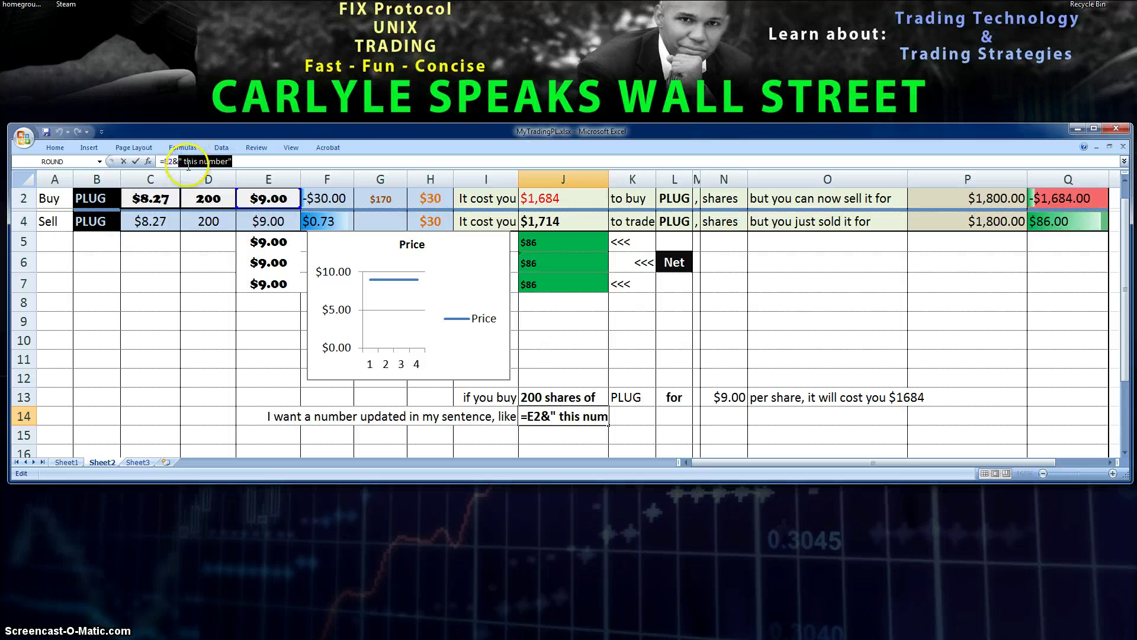
left_click(184, 162)
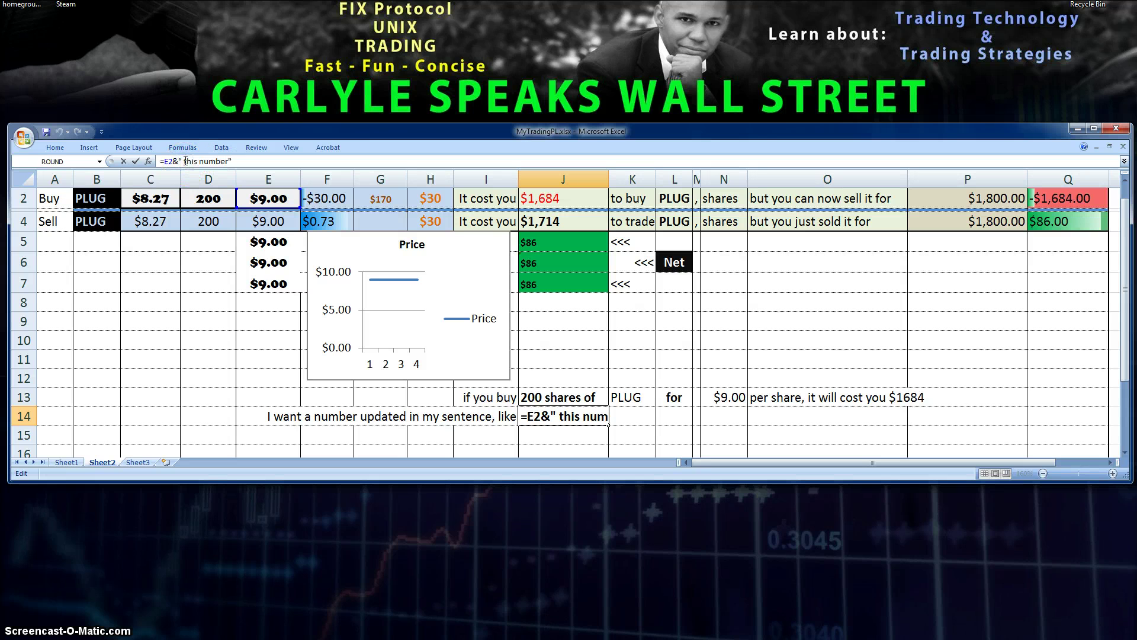